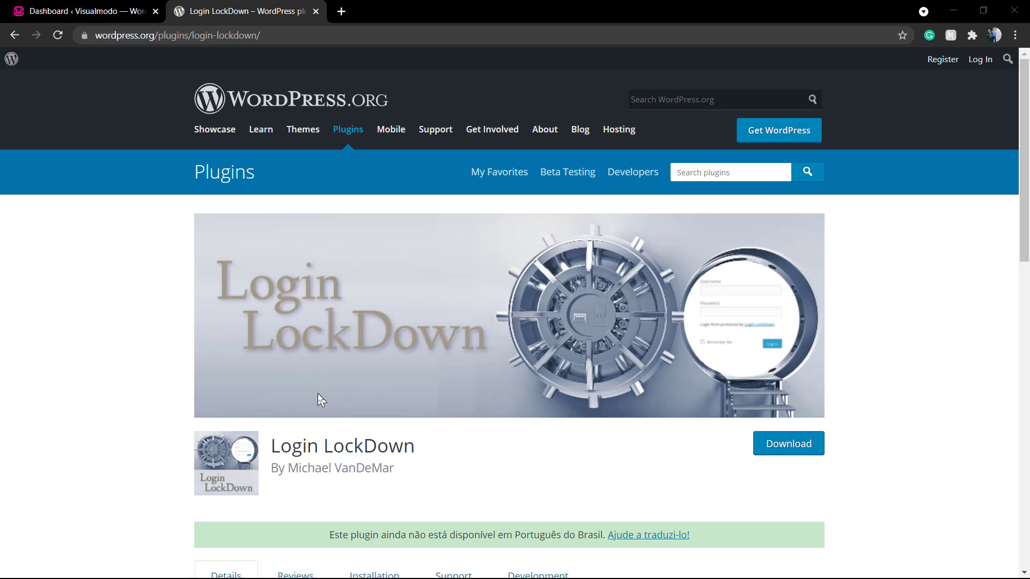
# Review the Login LockDown plugin's title, author and last-updated date on WordPress.org.
pyautogui.moveTo(270, 445); pyautogui.dragTo(436, 448)
pyautogui.click(437, 448)
pyautogui.moveTo(298, 468); pyautogui.dragTo(281, 433)
pyautogui.click(354, 462)
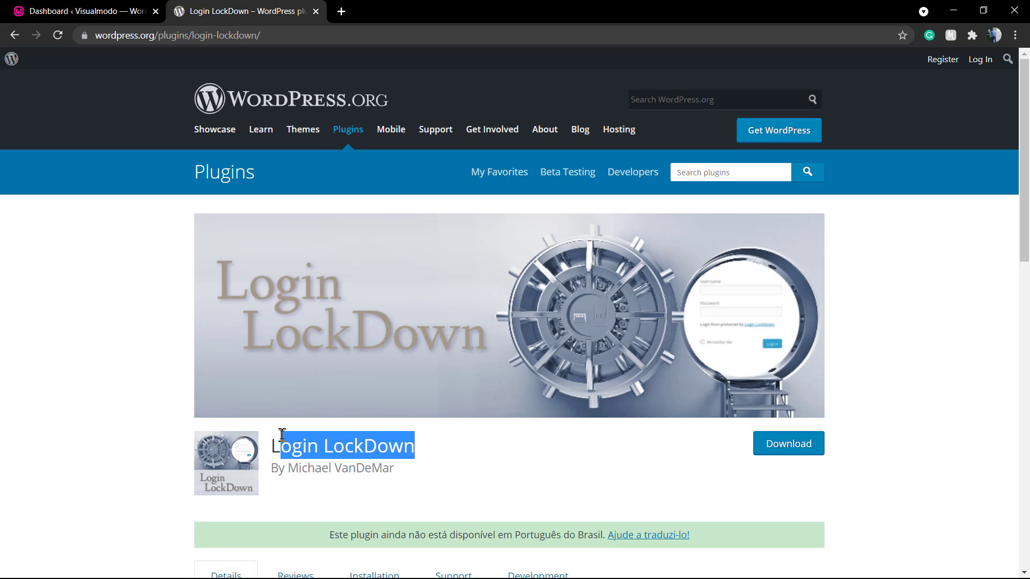
pyautogui.click(282, 433)
pyautogui.scroll(-5, 599, 414)
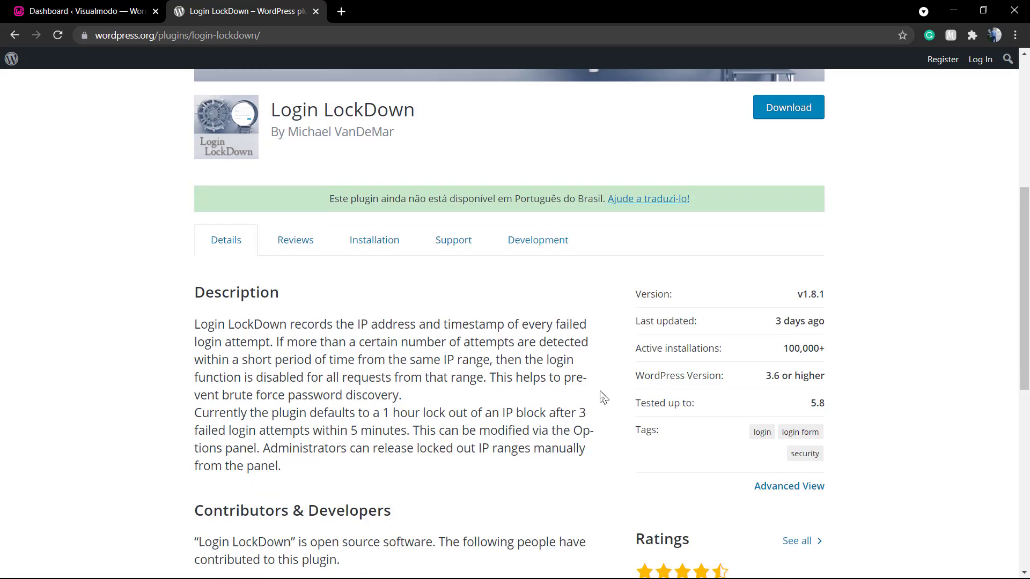
pyautogui.scroll(-1, 603, 397)
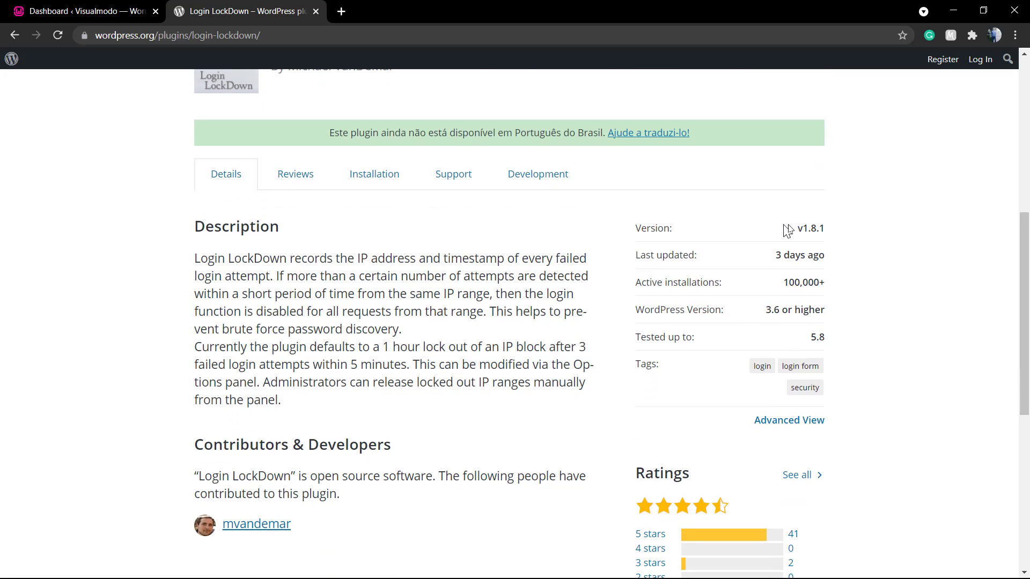
pyautogui.moveTo(784, 227); pyautogui.dragTo(822, 230)
pyautogui.click(770, 263)
pyautogui.moveTo(769, 262); pyautogui.dragTo(828, 258)
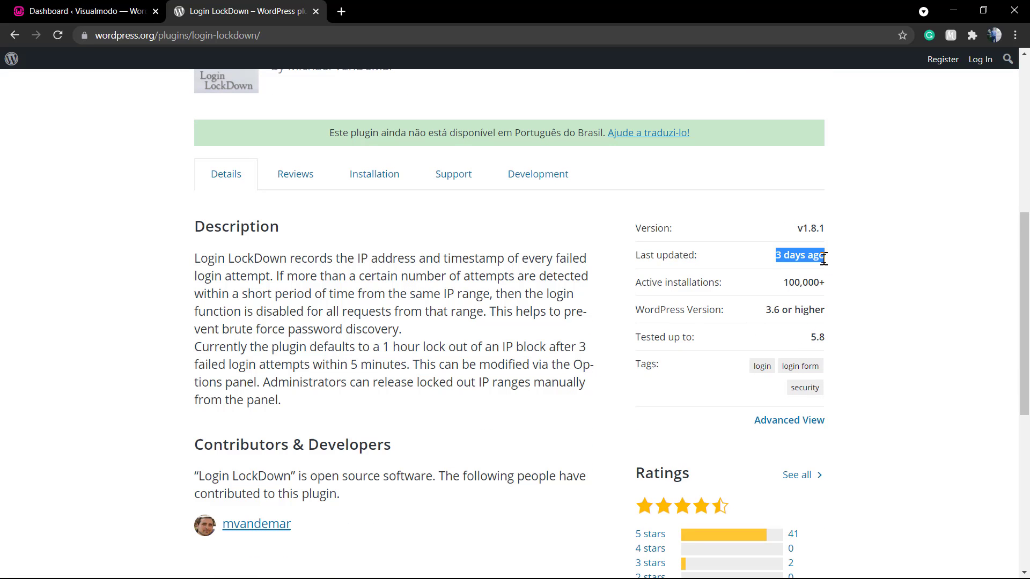
pyautogui.click(803, 258)
pyautogui.scroll(-6, 381, 334)
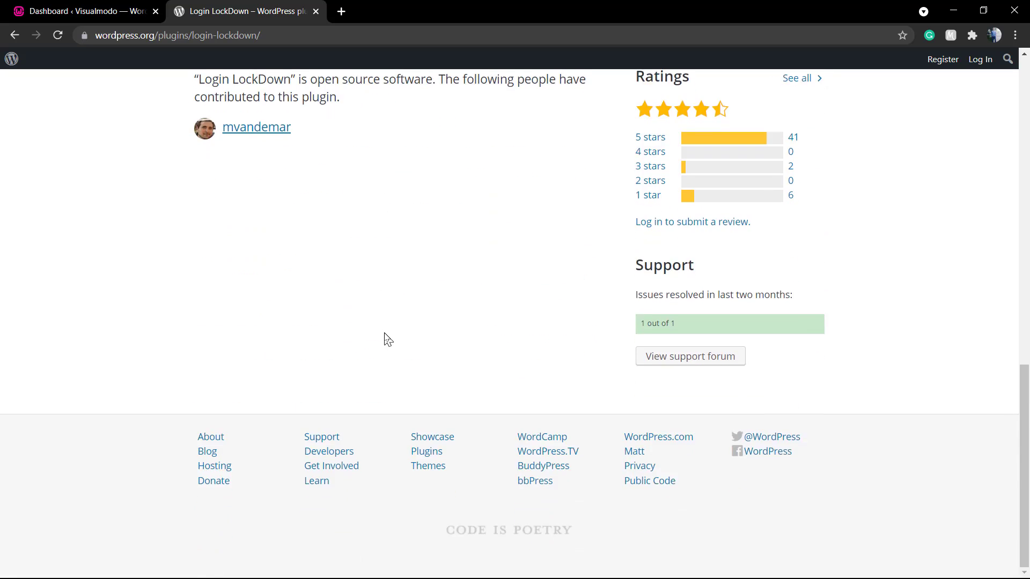
pyautogui.scroll(5, 387, 340)
pyautogui.scroll(1, 396, 333)
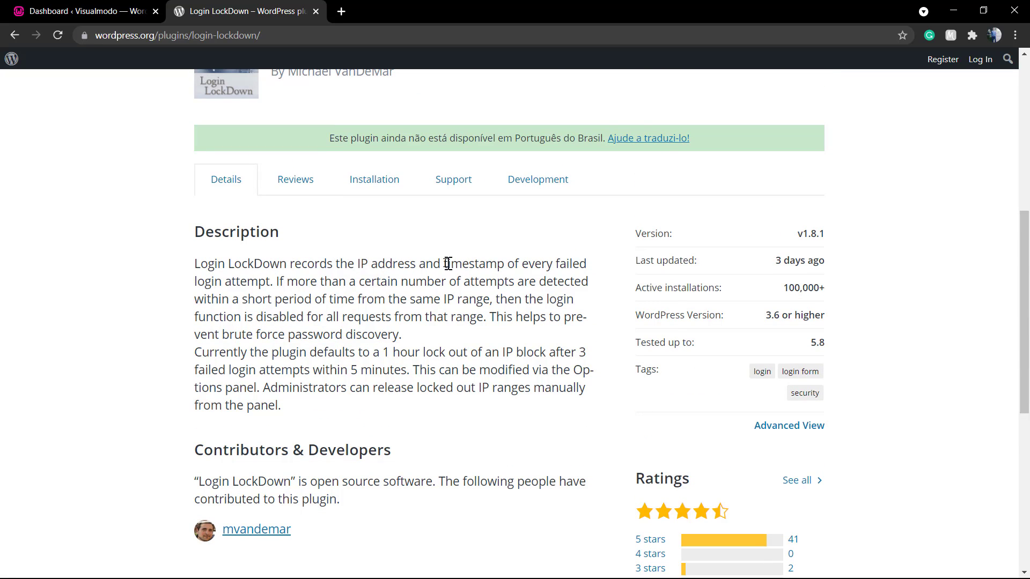
# Read the Description paragraphs about blocking repeated failed login attempts.
pyautogui.tripleClick(468, 259)
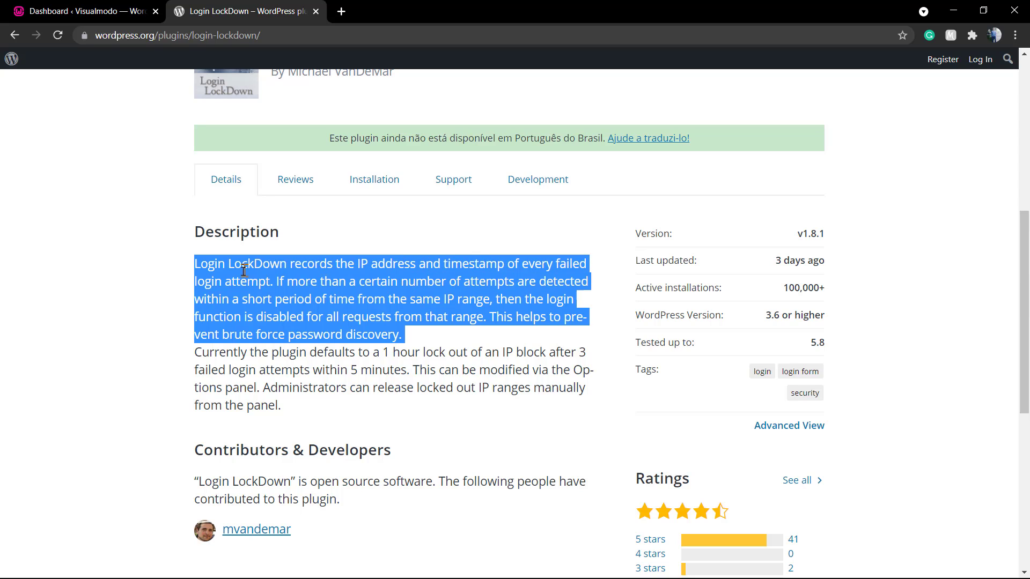
pyautogui.click(285, 280)
pyautogui.moveTo(282, 277); pyautogui.dragTo(399, 318)
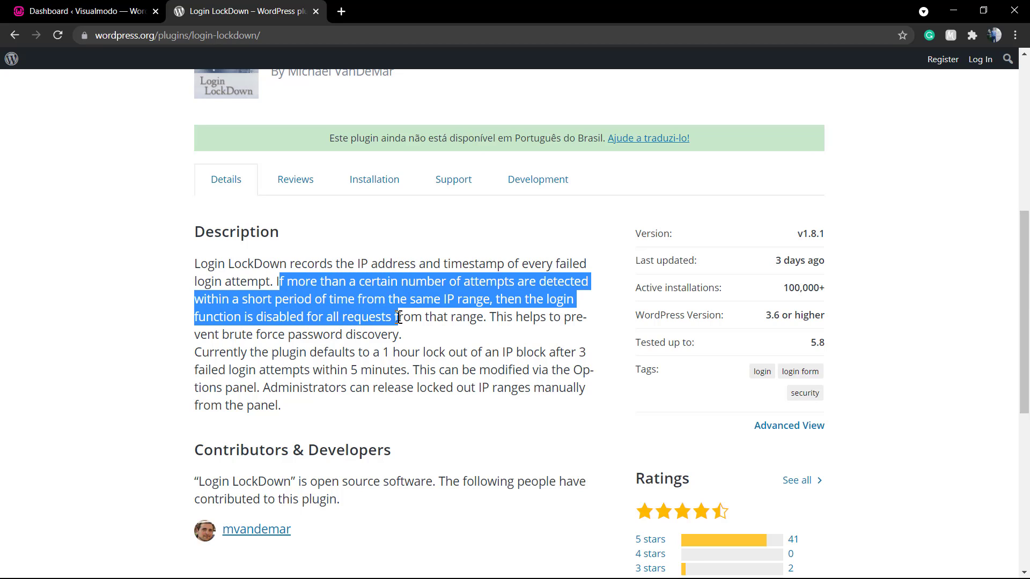
pyautogui.click(399, 318)
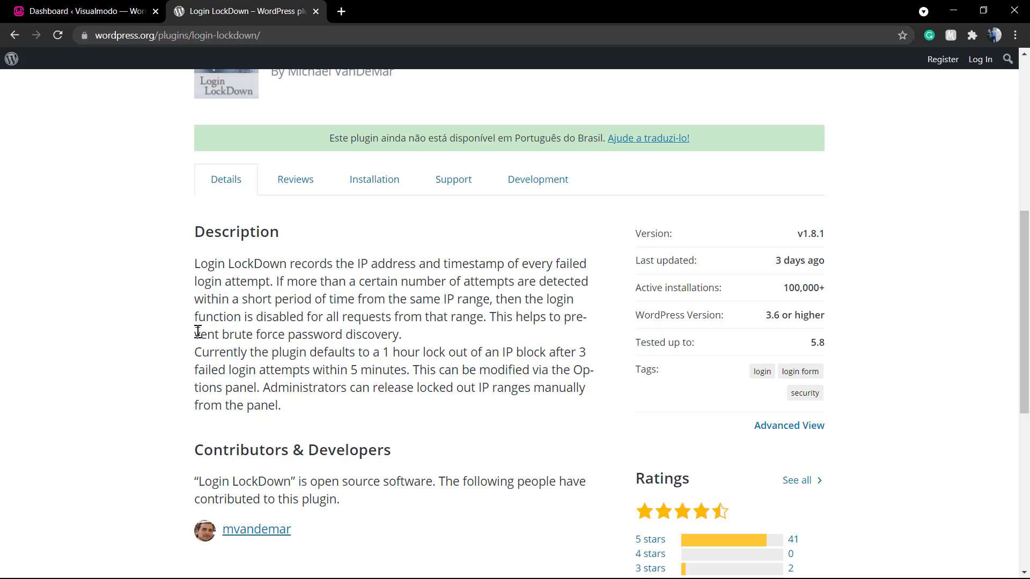
pyautogui.moveTo(198, 331); pyautogui.dragTo(404, 336)
pyautogui.click(406, 343)
# Return to the Dashboard tab, log out via the Howdy menu, and log back in with the autofilled credentials.
pyautogui.click(83, 7)
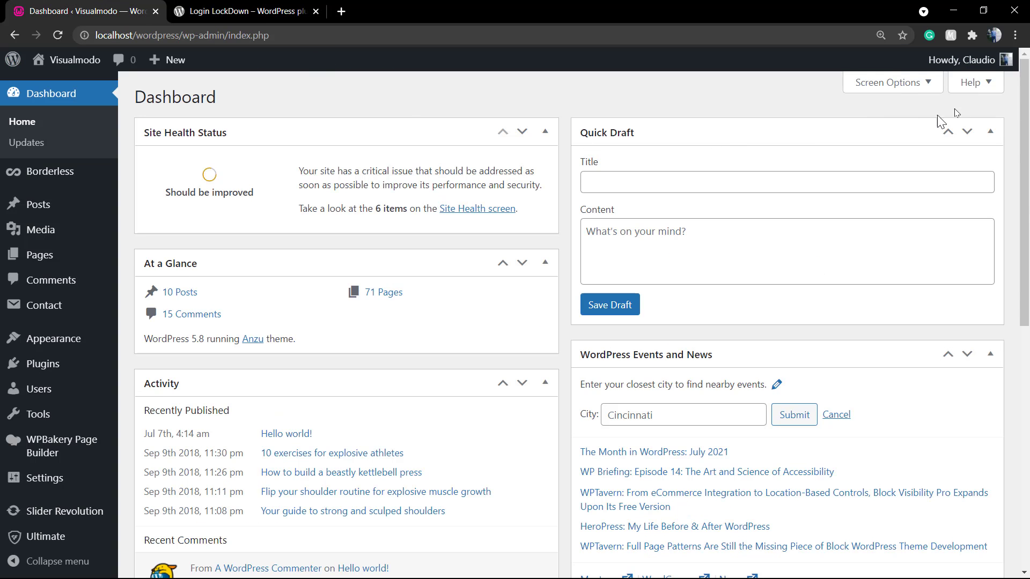
pyautogui.moveTo(952, 67)
pyautogui.click(929, 140)
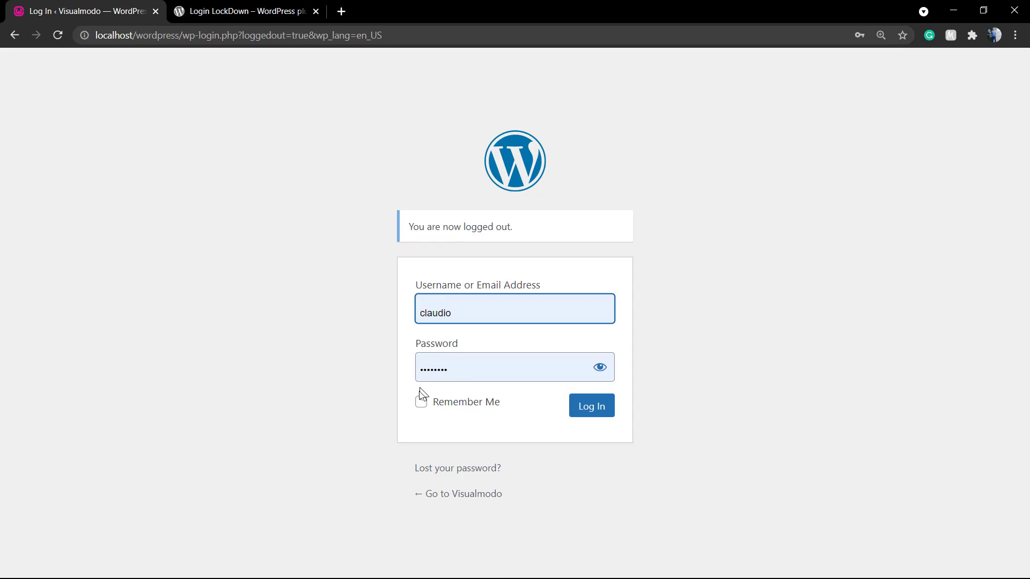
pyautogui.click(607, 410)
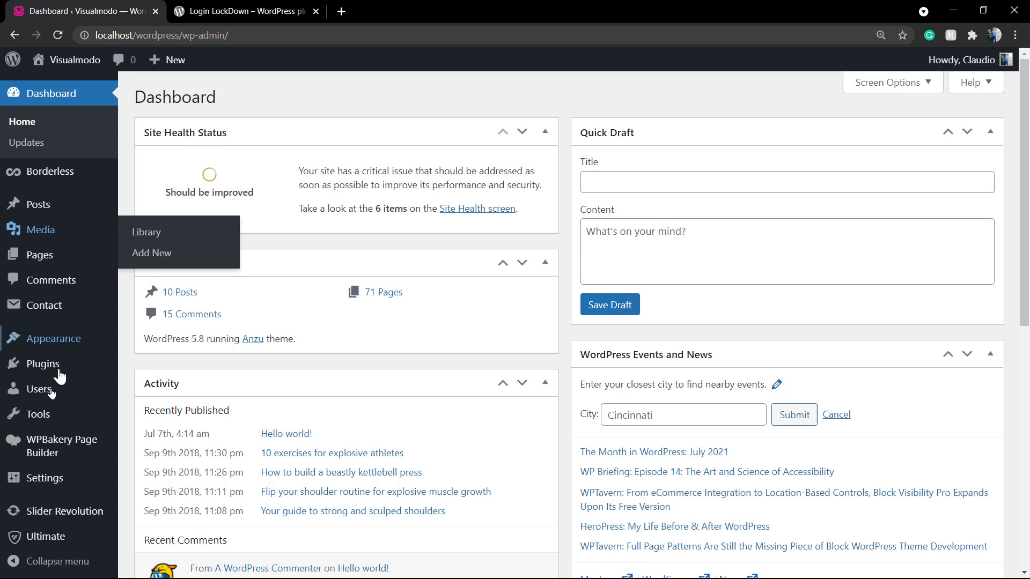
# Go to the Plugins > Add New page from the admin sidebar.
pyautogui.scroll(-1, 53, 429)
pyautogui.moveTo(65, 455)
pyautogui.moveTo(54, 342)
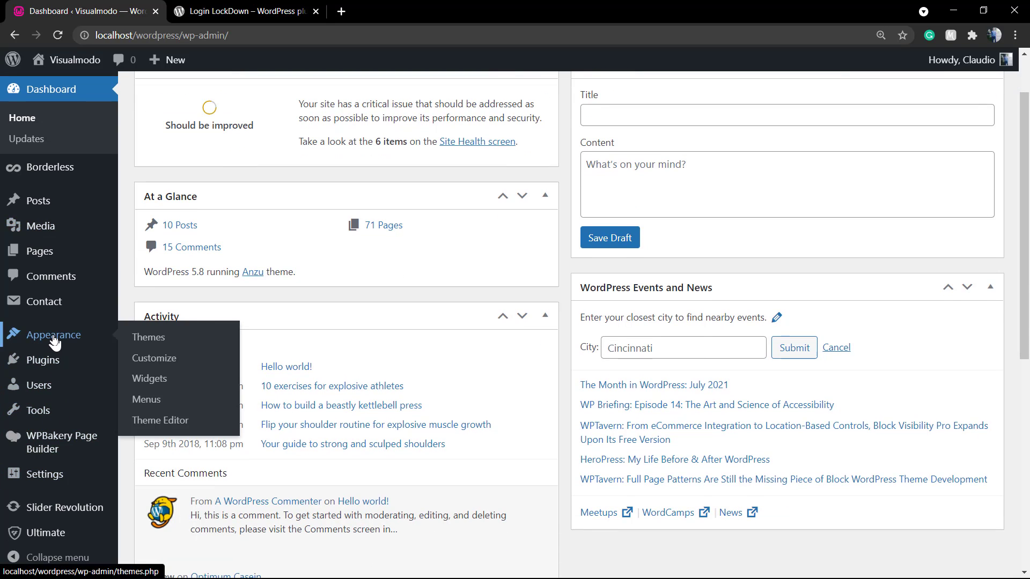
pyautogui.moveTo(51, 362)
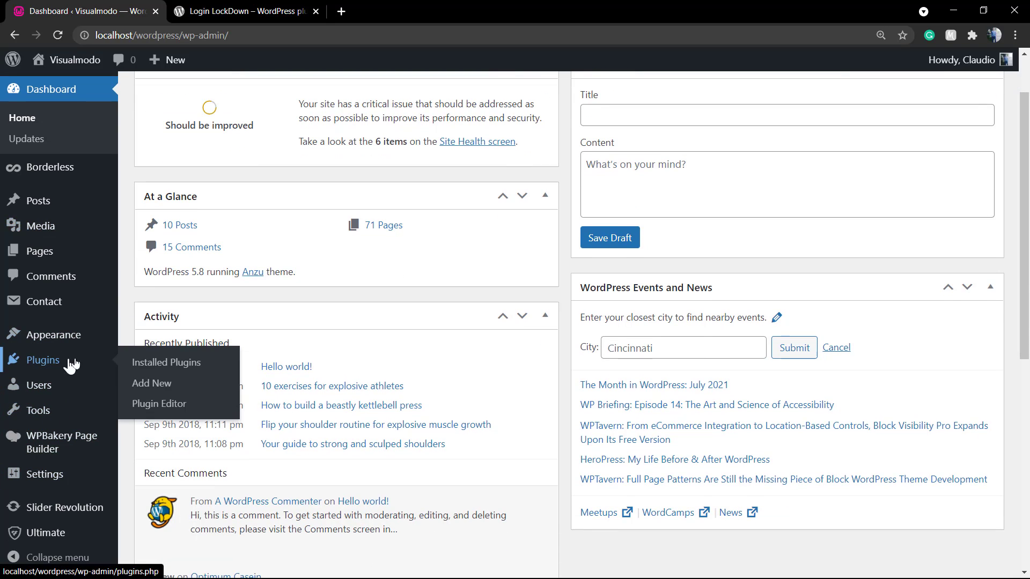
pyautogui.click(156, 390)
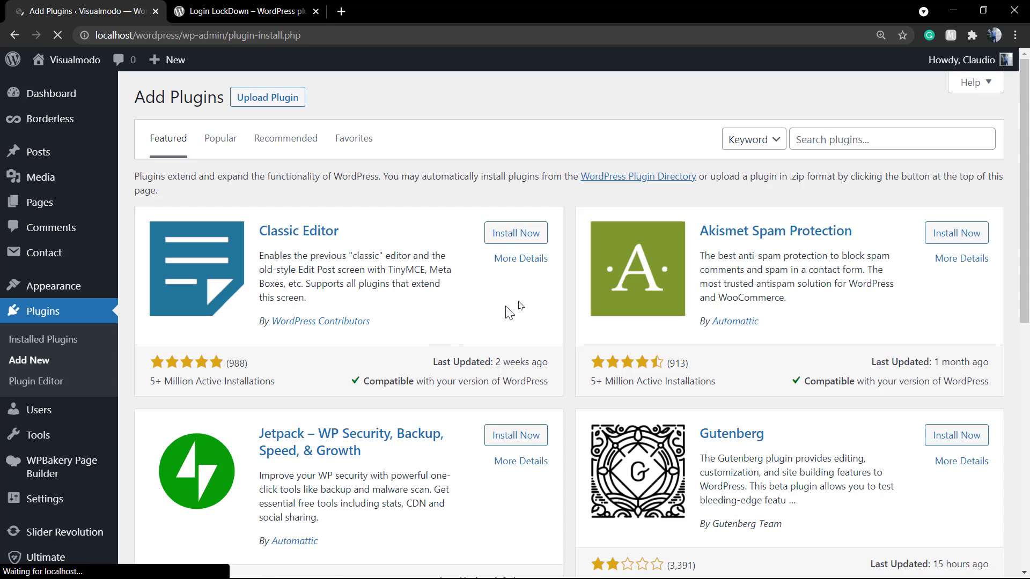
# Copy the 'Login LockDown' title from the plugin directory tab and paste it into Search plugins.
pyautogui.click(218, 11)
pyautogui.scroll(3, 252, 209)
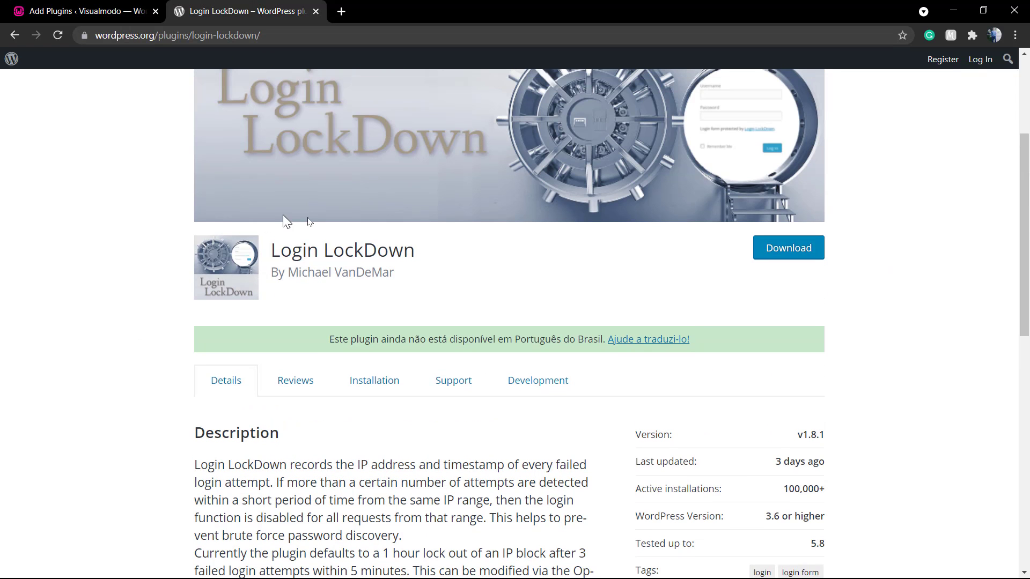
pyautogui.doubleClick(306, 245)
pyautogui.tripleClick(306, 245)
pyautogui.hotkey('ctrl', 'c')
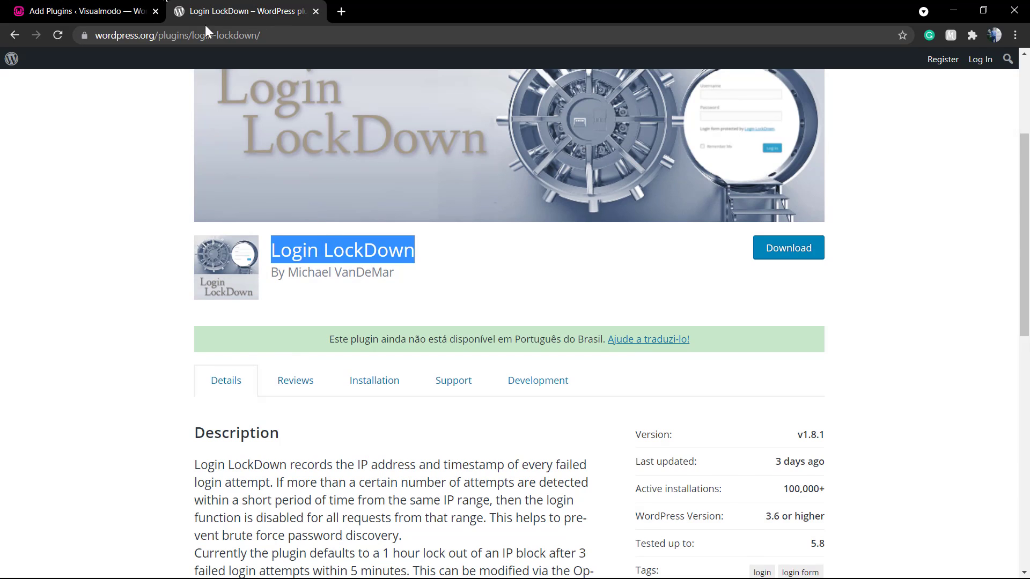
pyautogui.click(86, 11)
pyautogui.click(844, 139)
pyautogui.hotkey('ctrl', 'v')
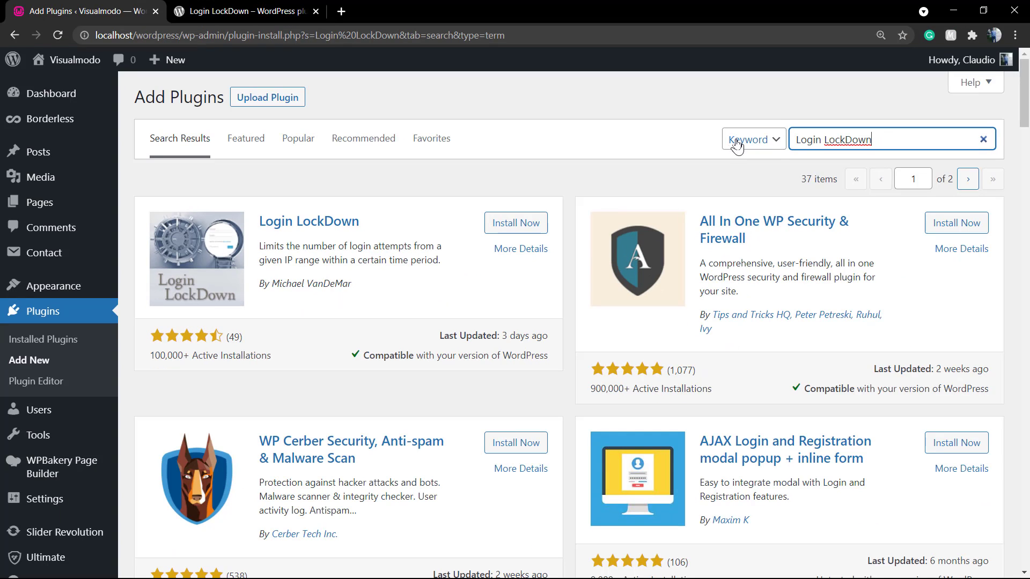
# Install Login LockDown from the first search result, then choose Activate.
pyautogui.click(501, 225)
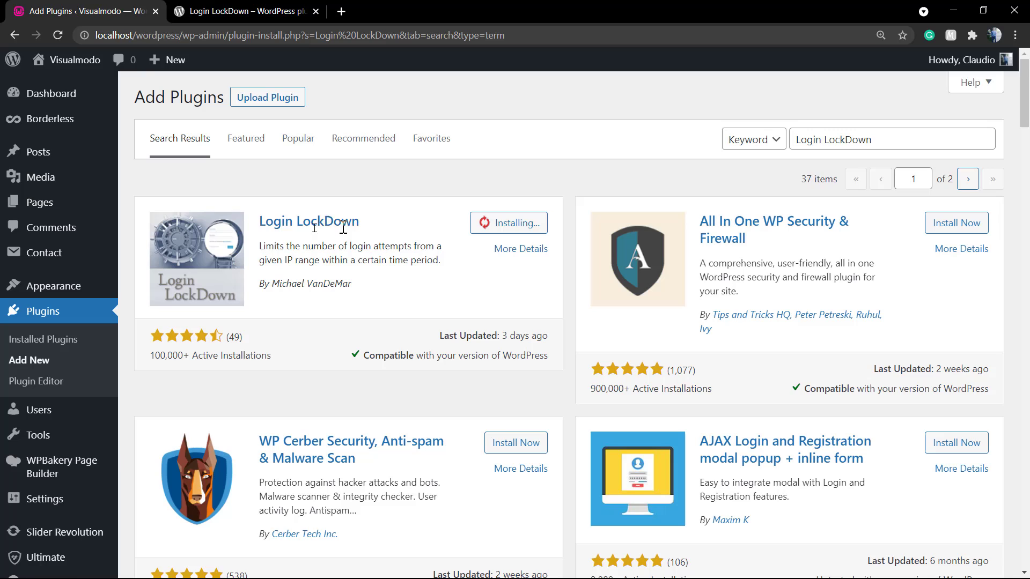
pyautogui.moveTo(360, 221); pyautogui.dragTo(259, 228)
pyautogui.moveTo(352, 284); pyautogui.dragTo(271, 284)
pyautogui.click(396, 286)
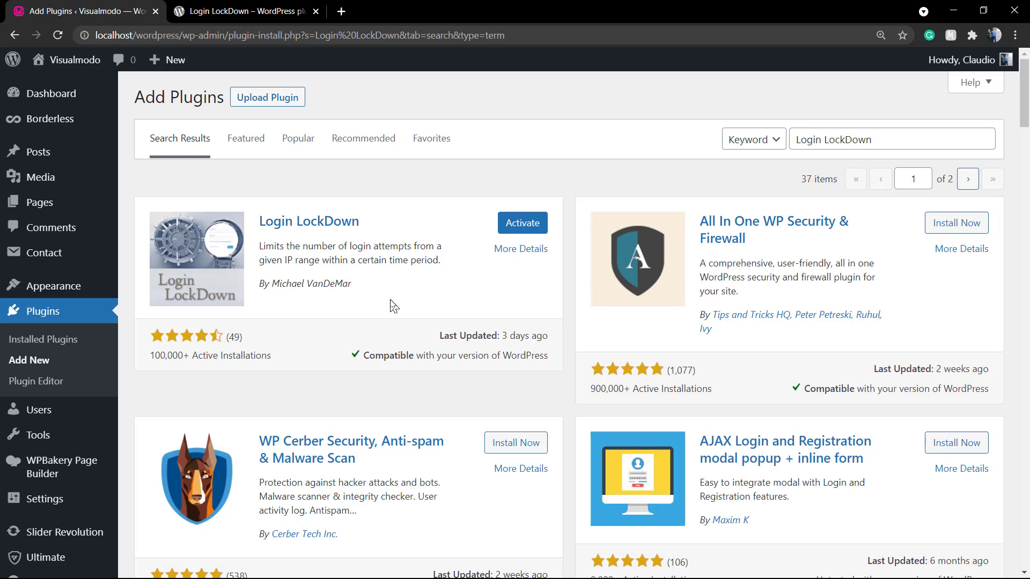
pyautogui.click(512, 224)
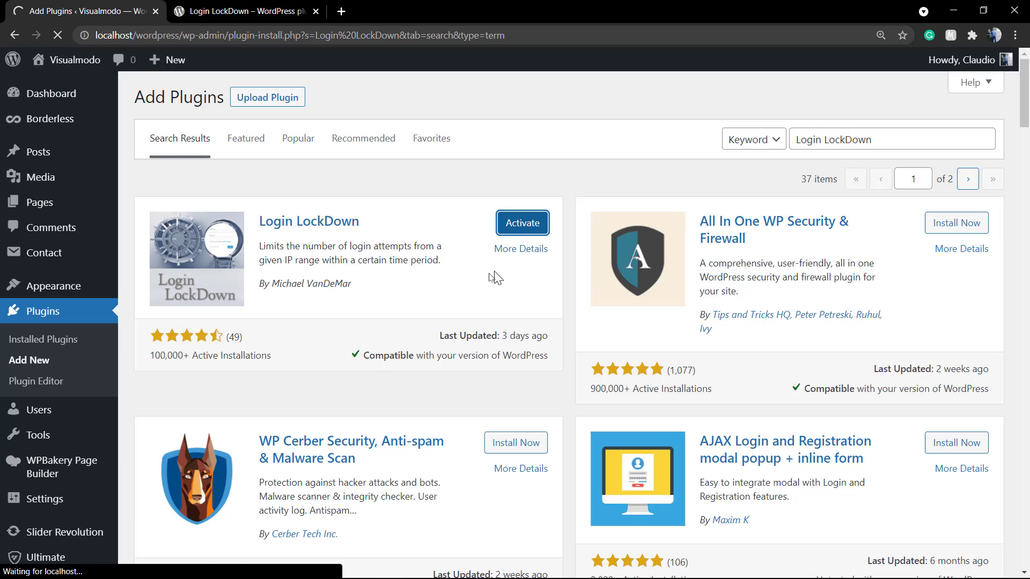
# Activate Login LockDown and go to Settings > Login LockDown, showing 3 retries and a 60-minute lockout.
pyautogui.click(523, 224)
pyautogui.scroll(-1, 274, 289)
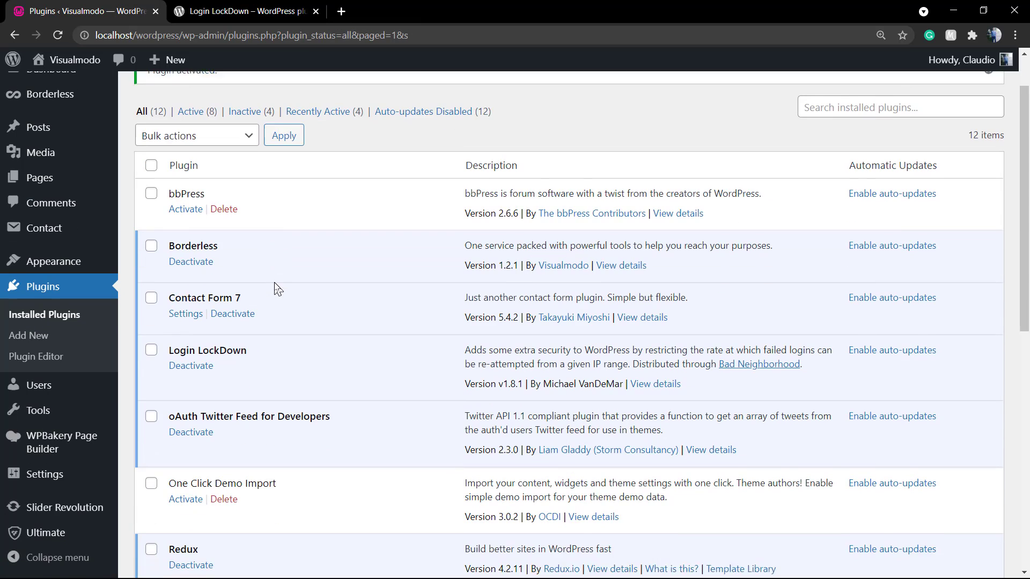
pyautogui.scroll(-1, 278, 289)
pyautogui.tripleClick(210, 274)
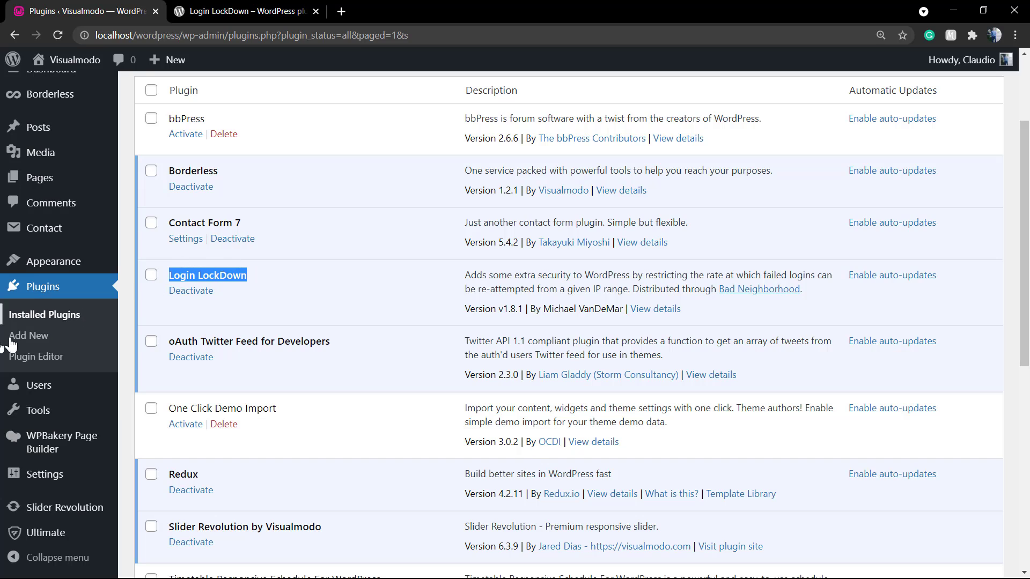
pyautogui.moveTo(51, 474)
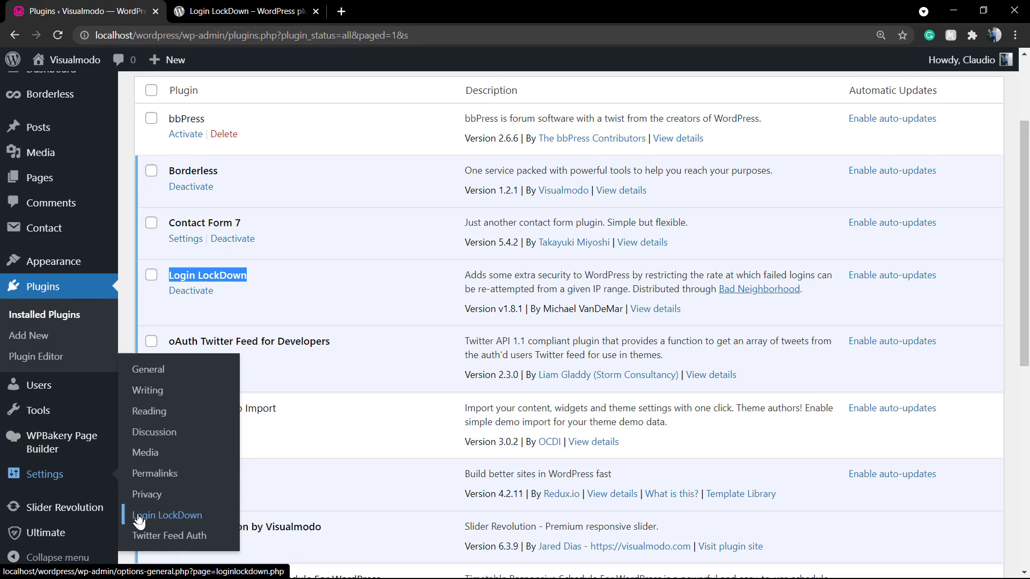
pyautogui.click(139, 522)
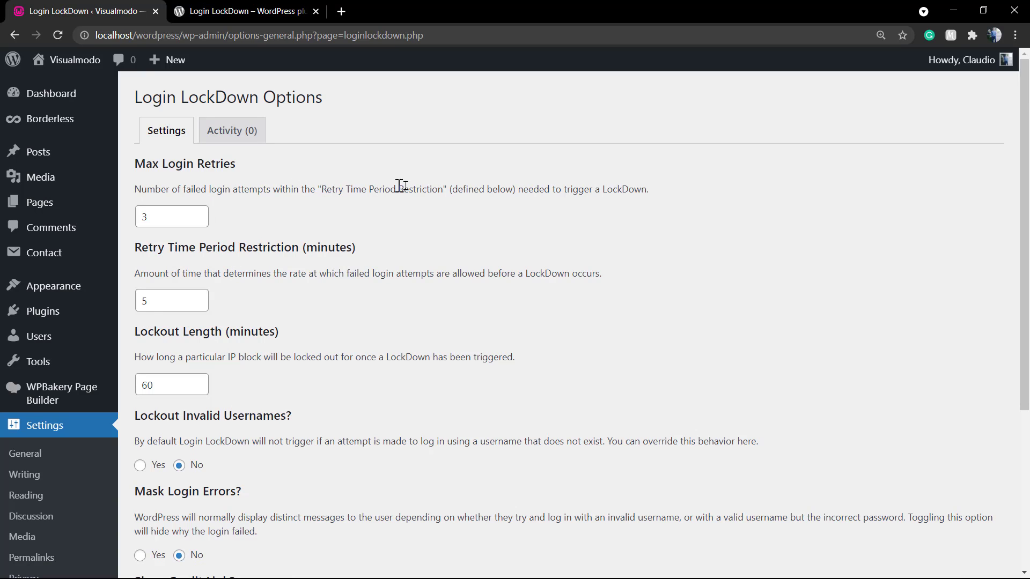
# Change Max Login Retries from 3 to 5.
pyautogui.click(145, 218)
pyautogui.doubleClick(146, 217)
pyautogui.write('5')
pyautogui.click(268, 283)
pyautogui.click(161, 298)
# Change Lockout Length (minutes) from 60 to 30.
pyautogui.scroll(-1, 182, 320)
pyautogui.tripleClick(152, 265)
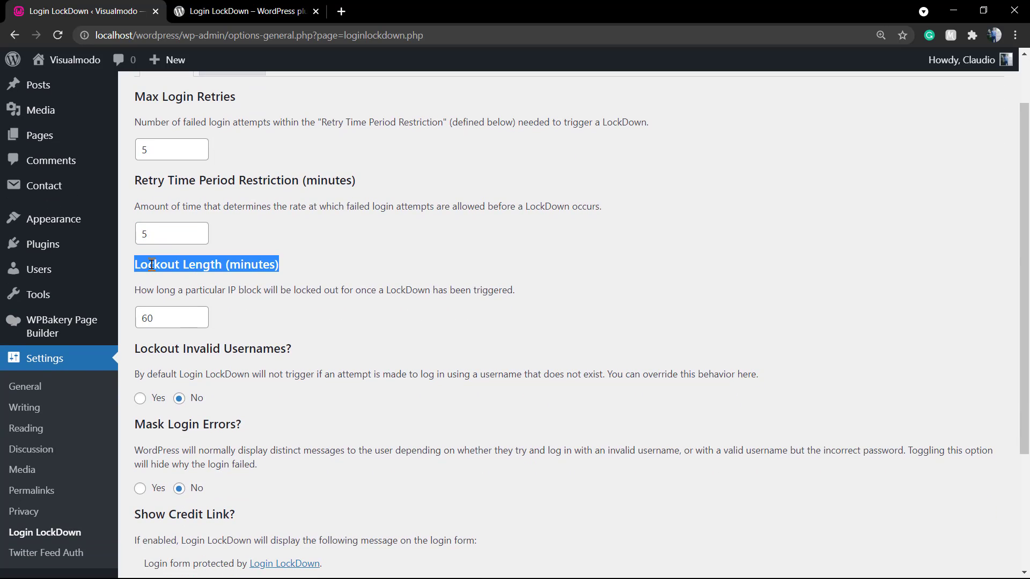
pyautogui.click(153, 264)
pyautogui.tripleClick(160, 294)
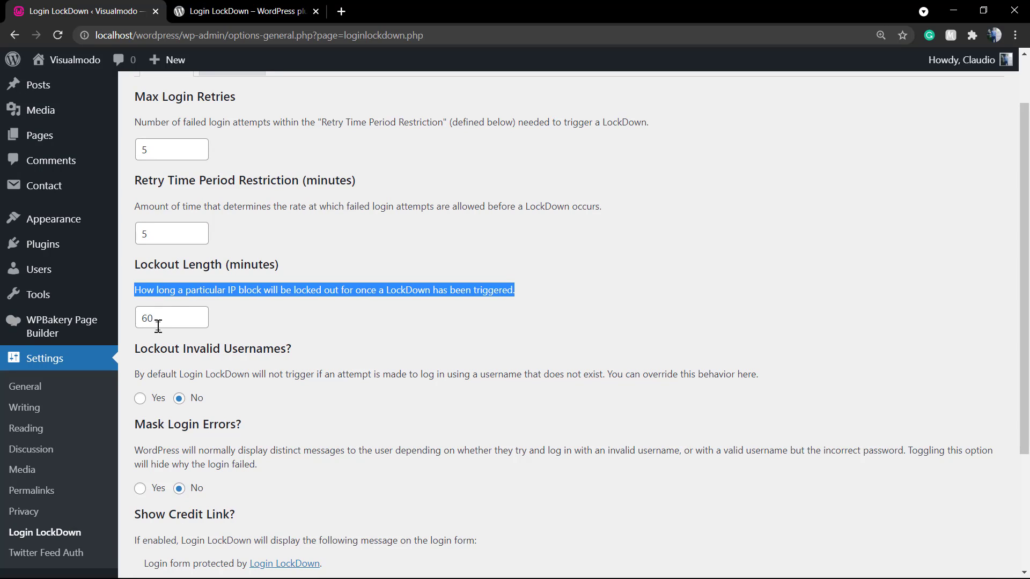
pyautogui.moveTo(158, 325); pyautogui.dragTo(138, 317)
pyautogui.write('3')
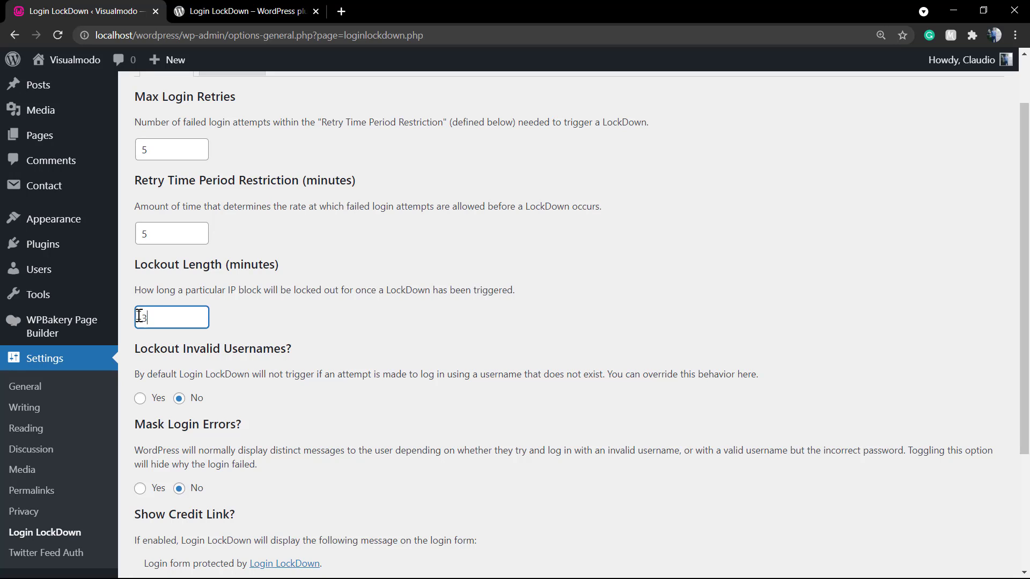
pyautogui.write('0')
pyautogui.click(293, 321)
pyautogui.scroll(-1, 285, 320)
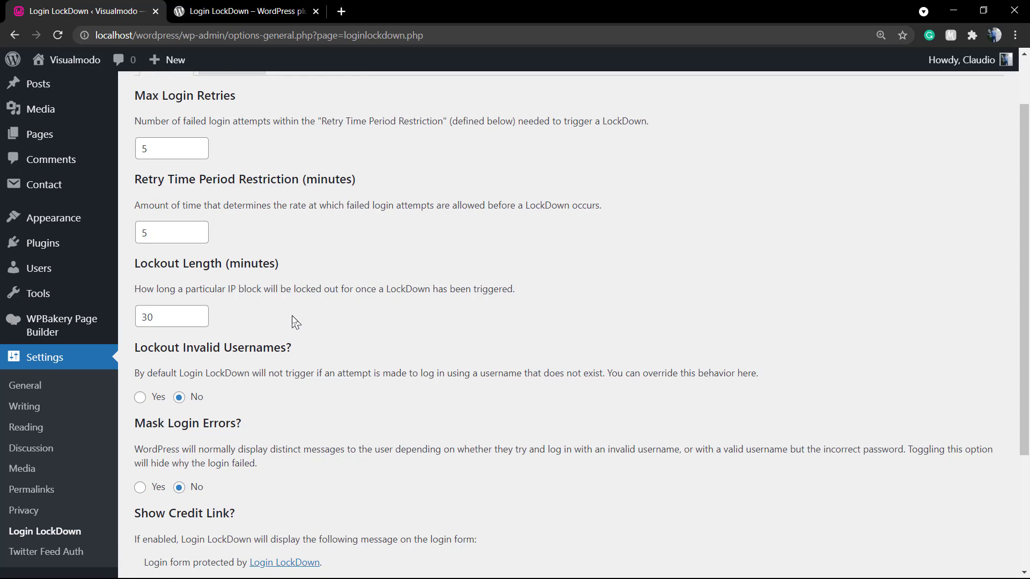
# Choose 'Yes, display the credit link.' under Show Credit Link and save with Update Settings.
pyautogui.scroll(-1, 239, 322)
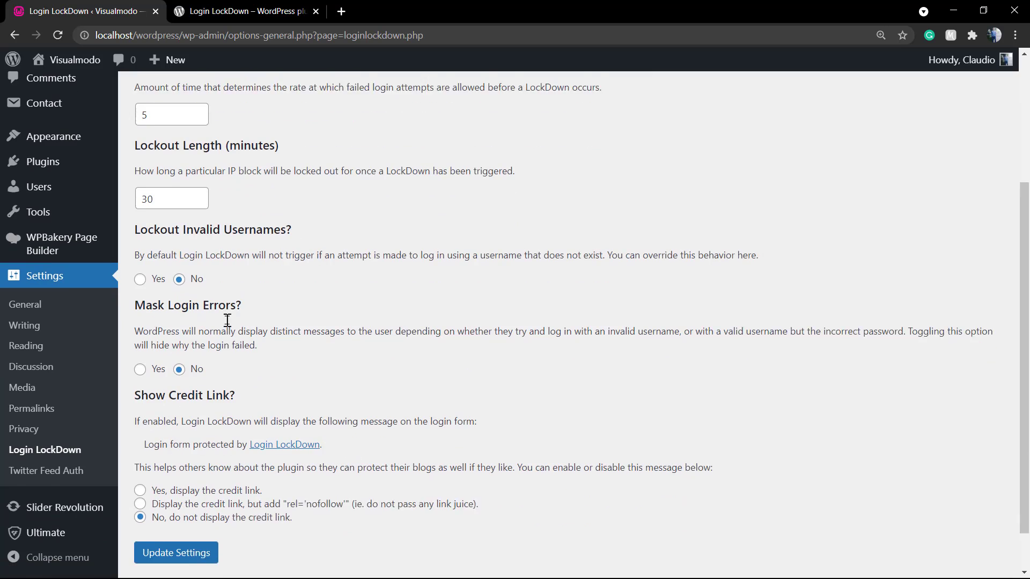
pyautogui.tripleClick(154, 291)
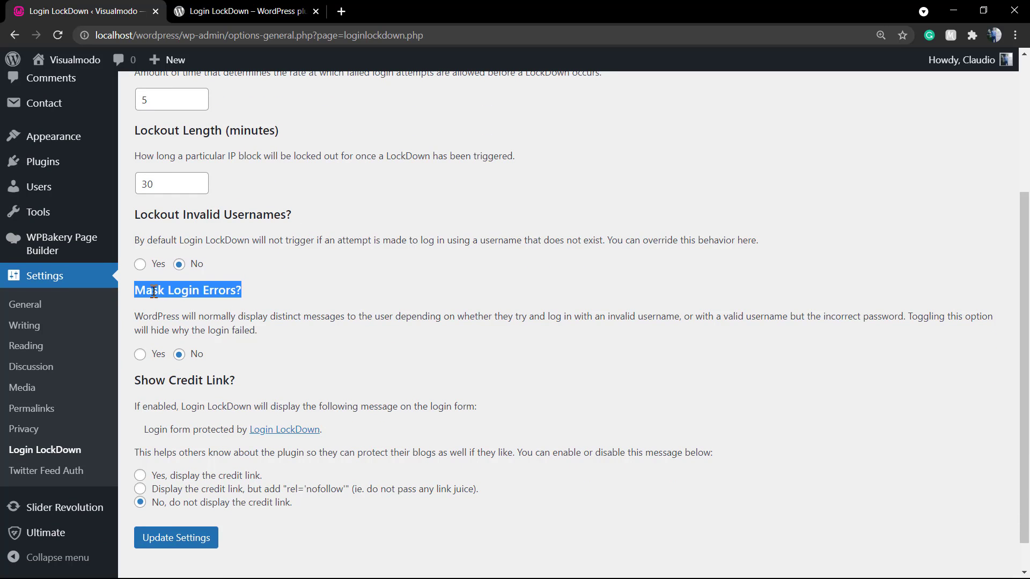
pyautogui.click(153, 291)
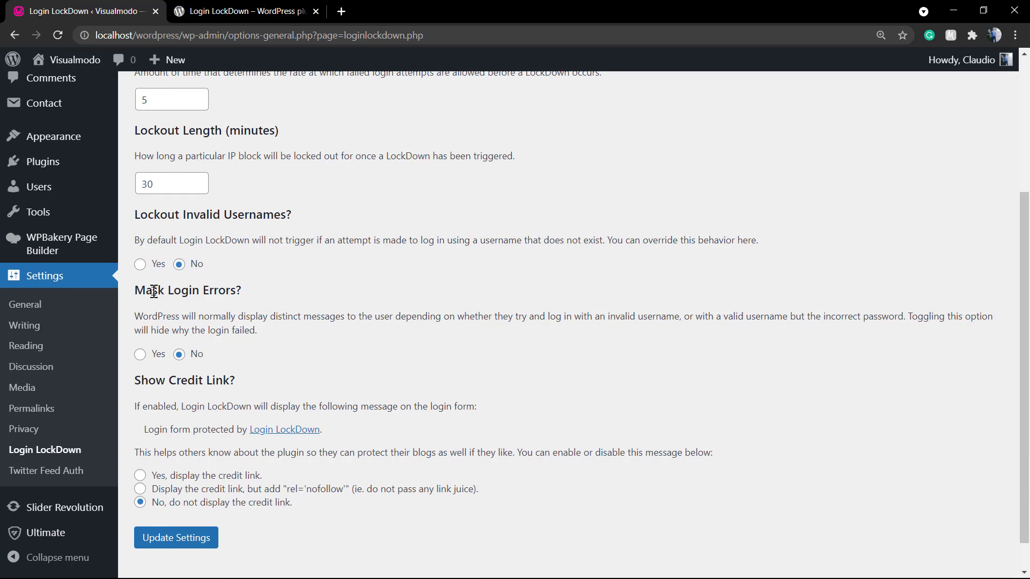
pyautogui.tripleClick(192, 326)
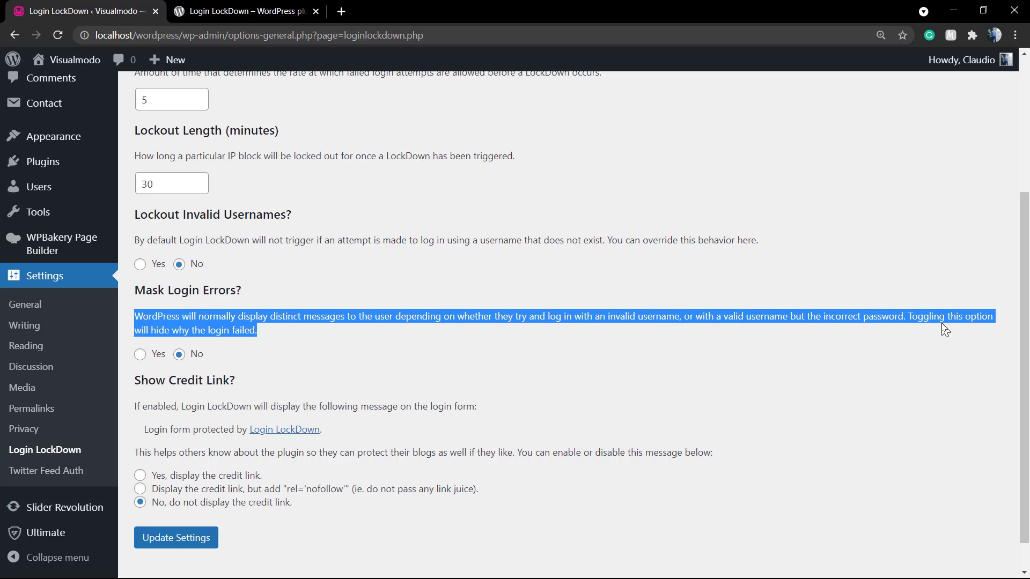
pyautogui.click(165, 342)
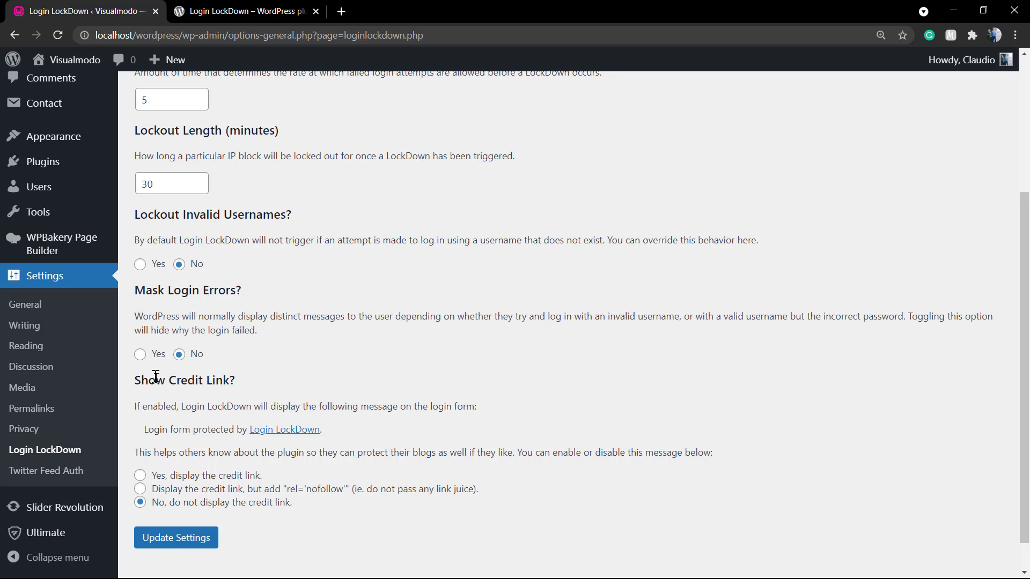
pyautogui.scroll(-1, 155, 376)
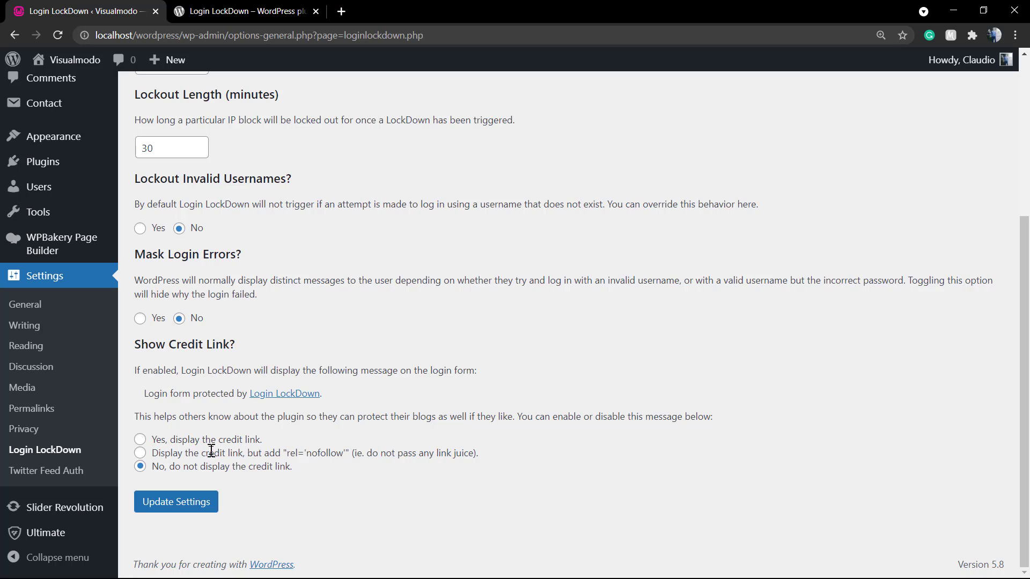
pyautogui.click(140, 440)
pyautogui.click(176, 503)
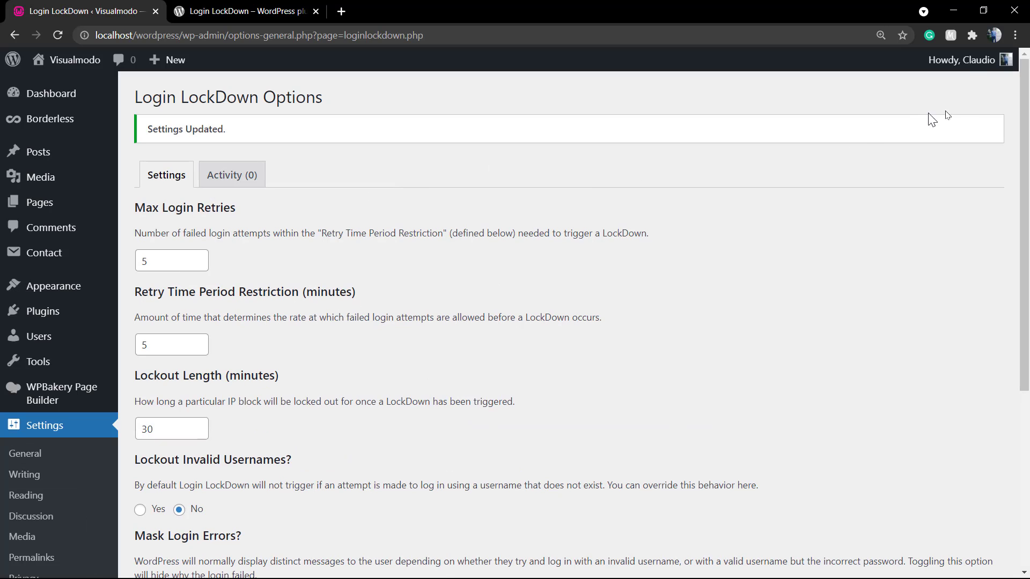
# Log out, fail one login with '1234' appended to the password, then sign in correctly.
pyautogui.moveTo(973, 69)
pyautogui.click(925, 134)
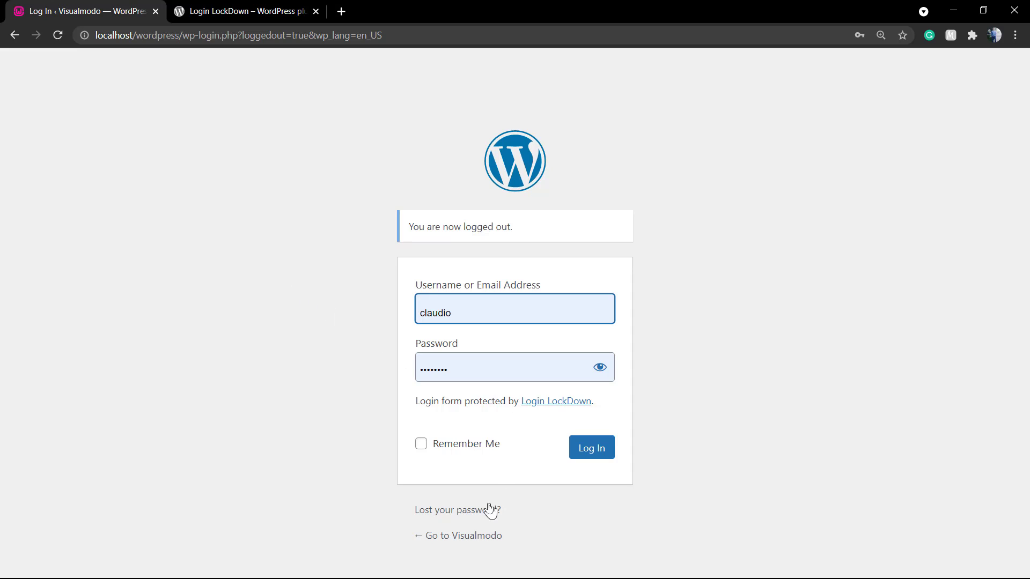
pyautogui.click(316, 327)
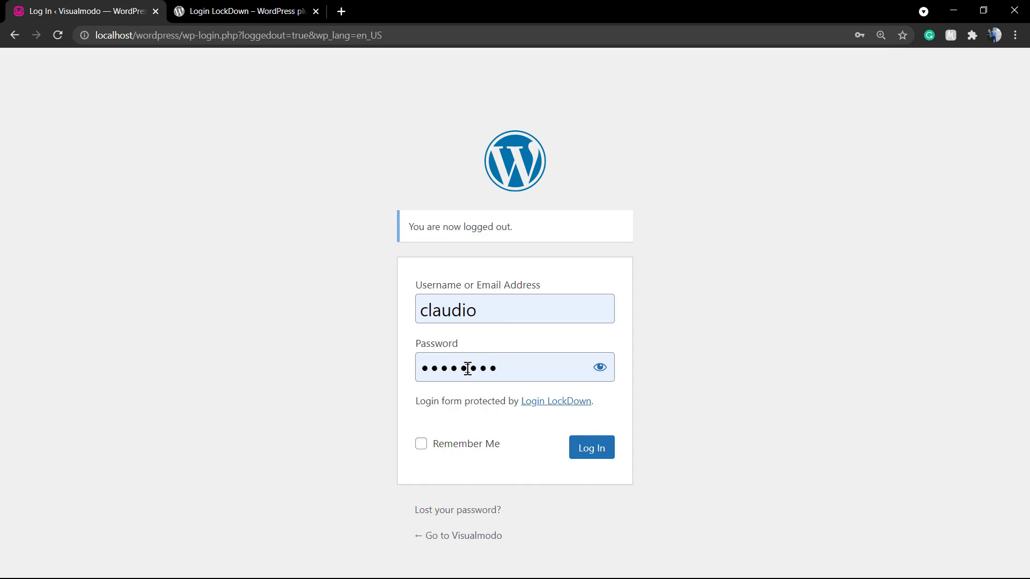
pyautogui.click(517, 368)
pyautogui.write('1234')
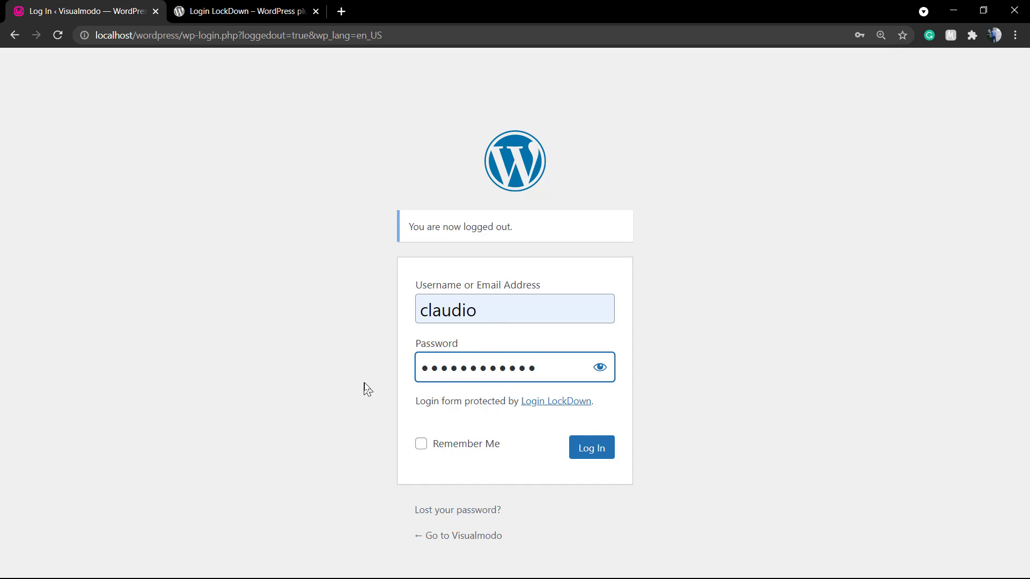
pyautogui.click(357, 389)
pyautogui.click(590, 450)
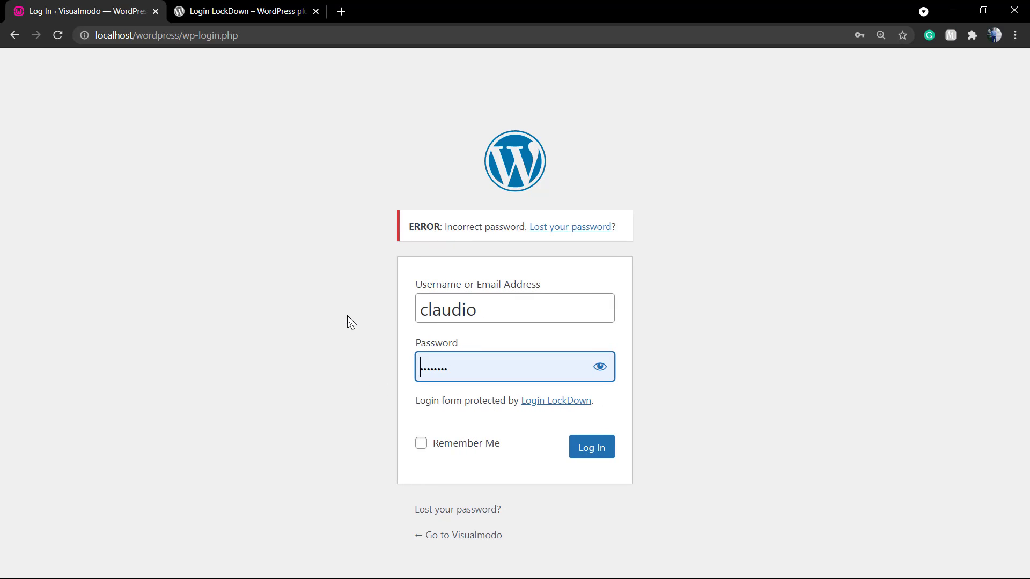
pyautogui.click(594, 455)
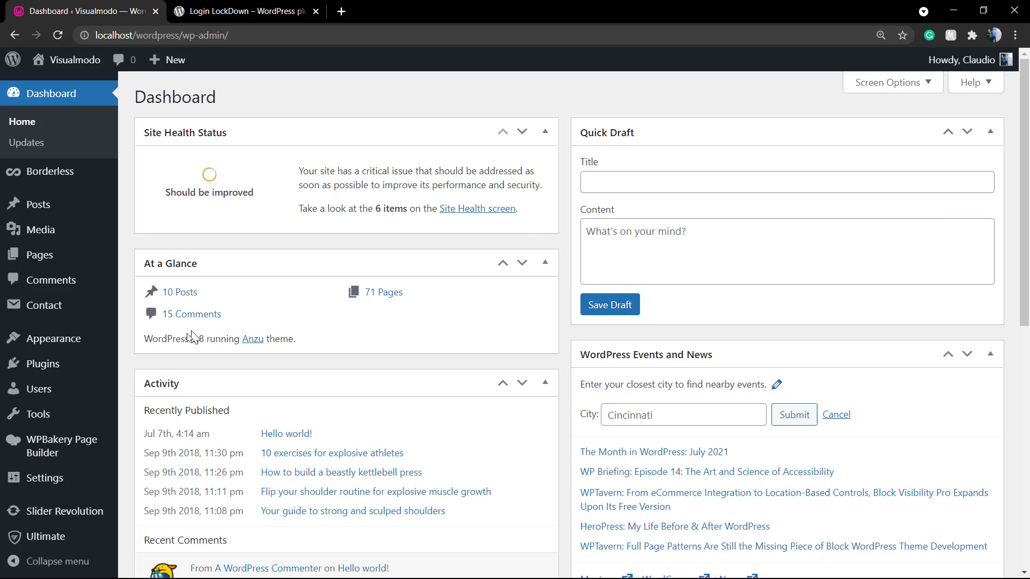
# Confirm Login LockDown's Activity tab shows 0 locked-out IPs, then return to its Settings tab.
pyautogui.moveTo(81, 473)
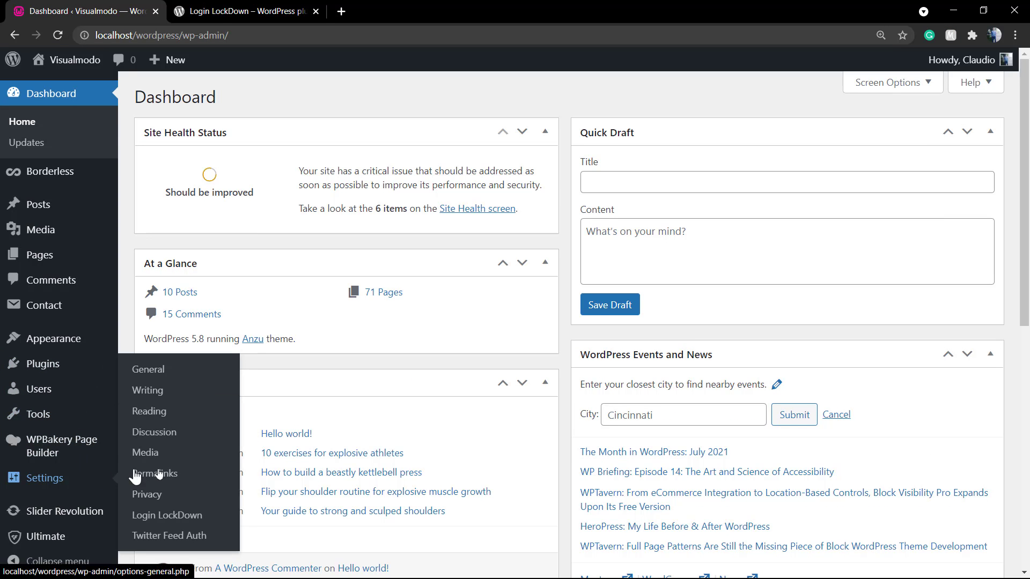
pyautogui.click(189, 512)
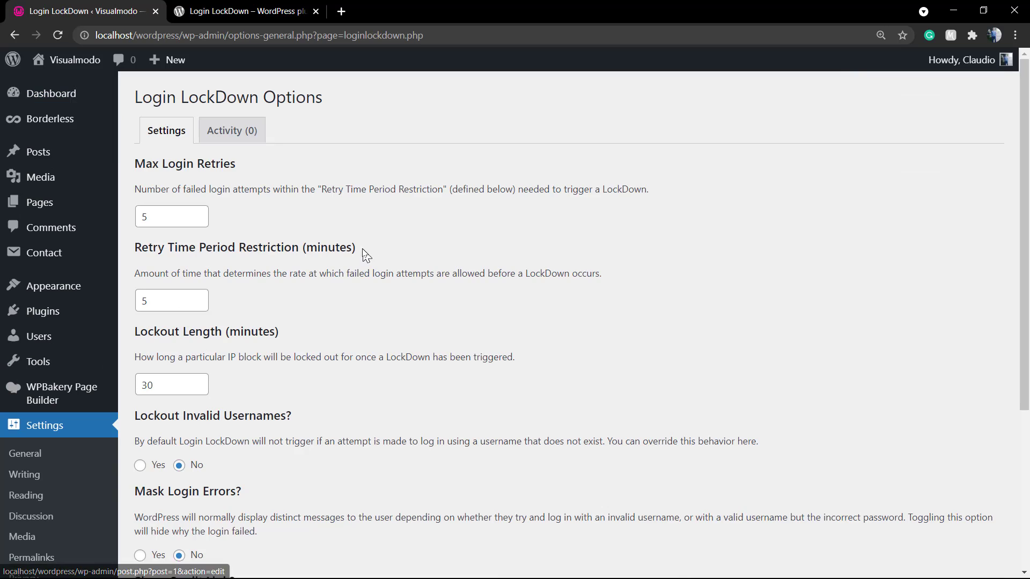
pyautogui.click(235, 127)
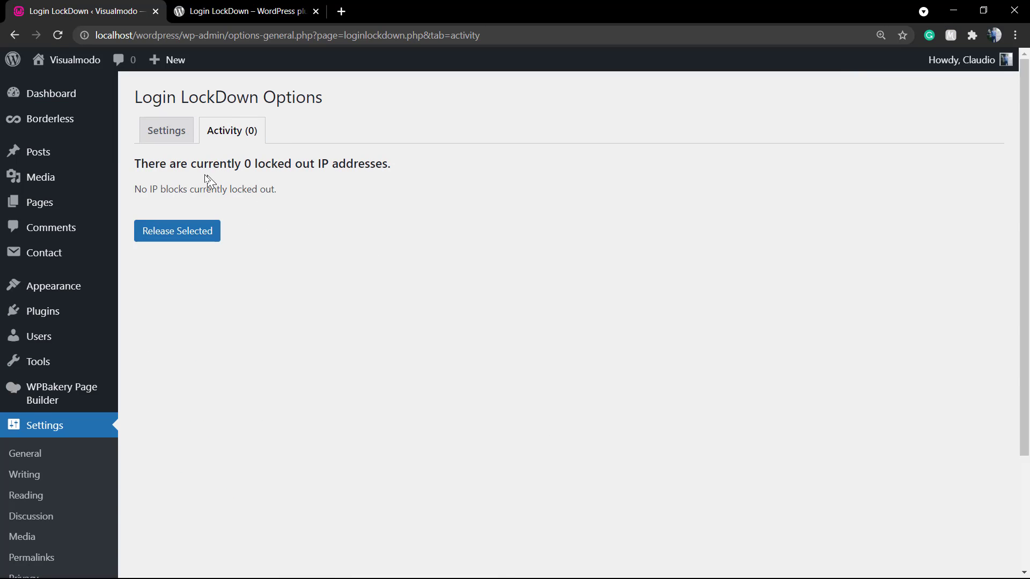
pyautogui.tripleClick(256, 164)
pyautogui.click(161, 132)
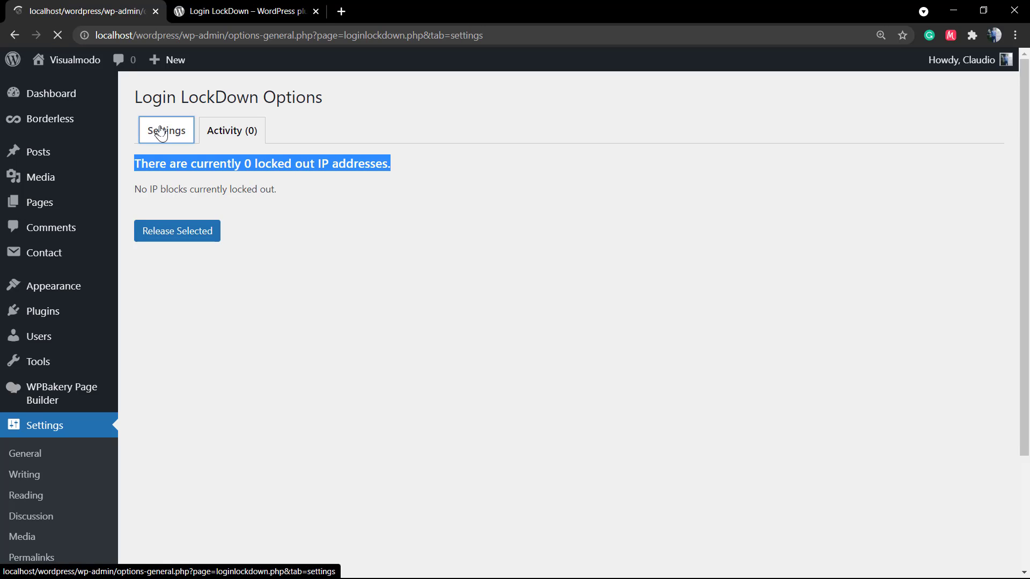
pyautogui.scroll(-3, 320, 274)
pyautogui.scroll(-2, 271, 274)
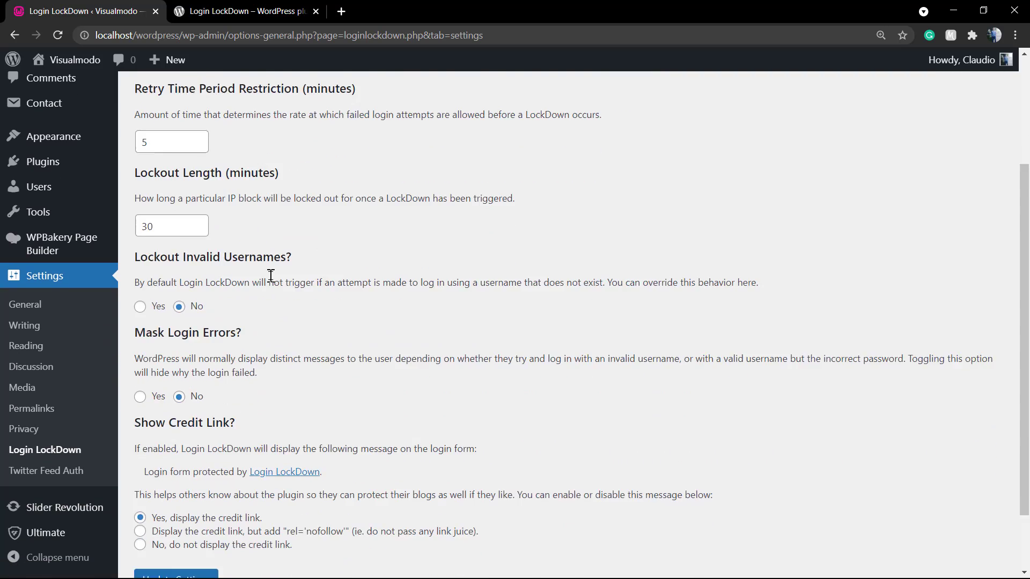
pyautogui.scroll(5, 271, 277)
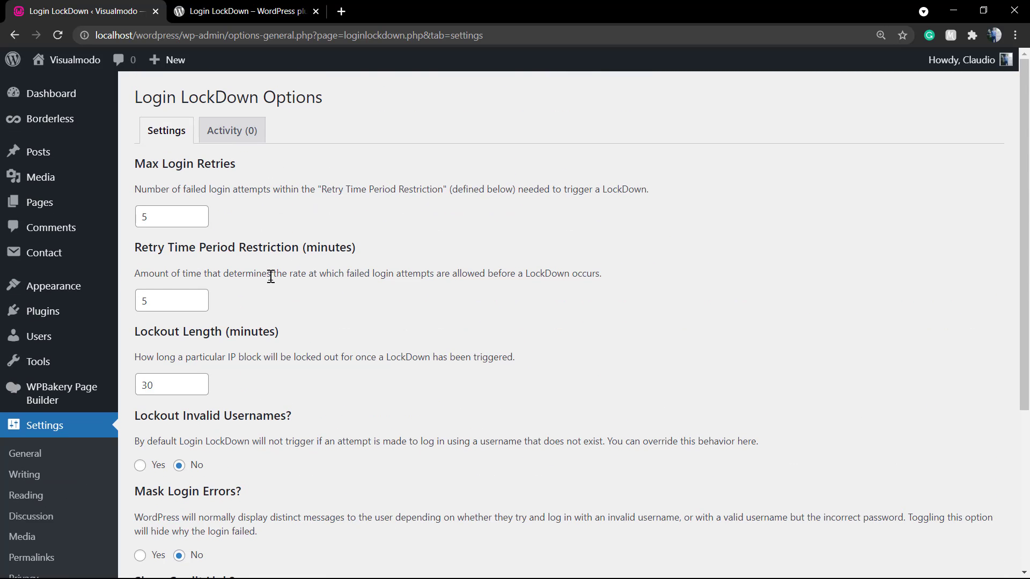
pyautogui.click(220, 7)
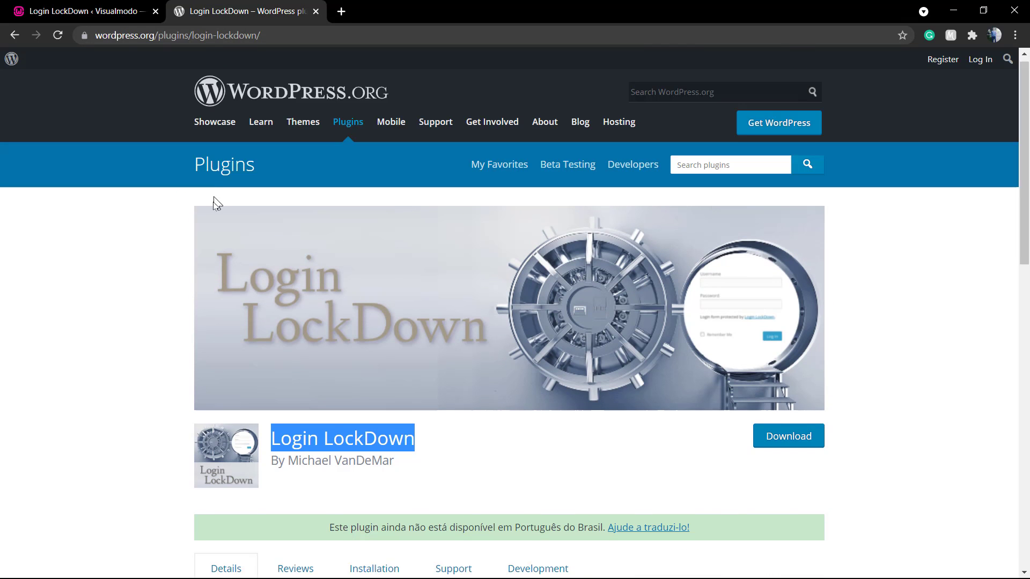
pyautogui.scroll(1, 215, 203)
pyautogui.click(121, 335)
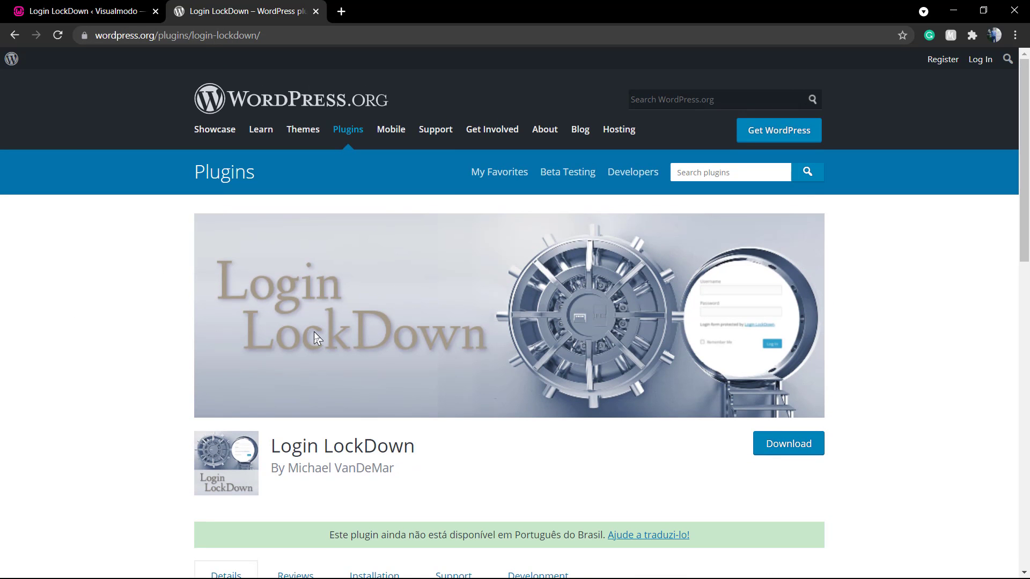